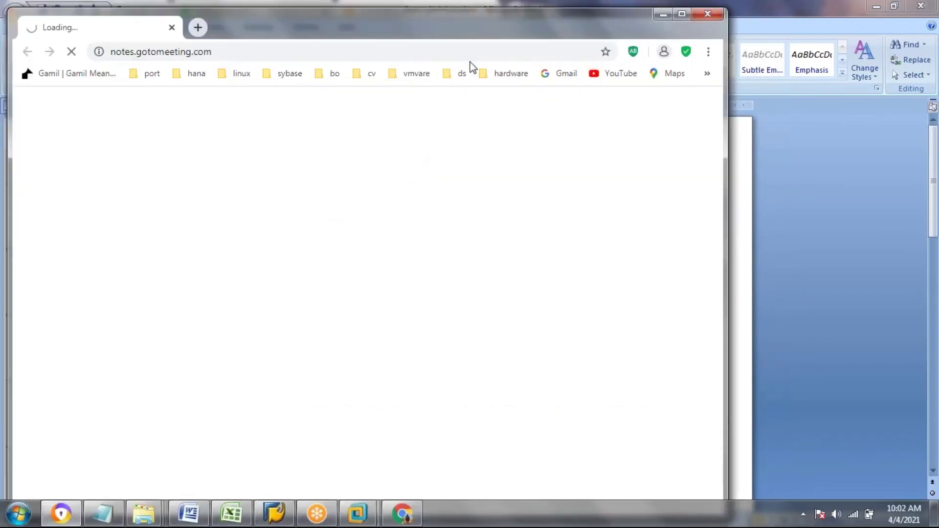
pyautogui.click(595, 49)
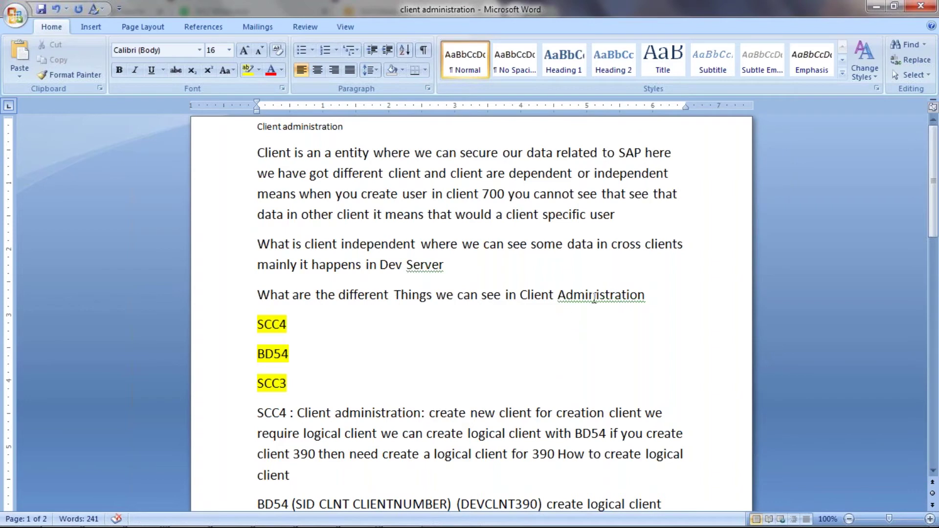
pyautogui.rightClick(636, 297)
pyautogui.click(698, 312)
pyautogui.press('BackSpace')
# Step: Replace DEV with PRD in the example logical client name on the BD54 line, making it PRDCLNT390
pyautogui.scroll(-1, 291, 385)
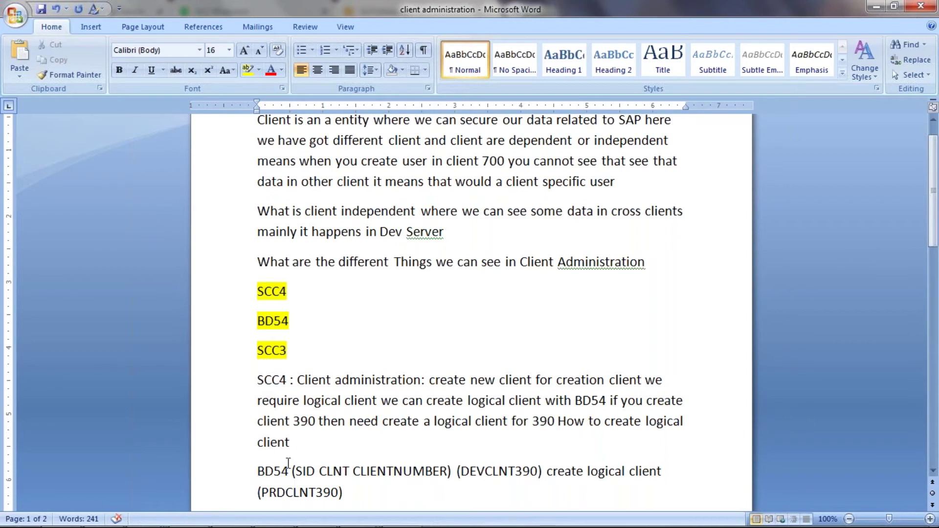
pyautogui.scroll(-2, 289, 463)
pyautogui.doubleClick(291, 375)
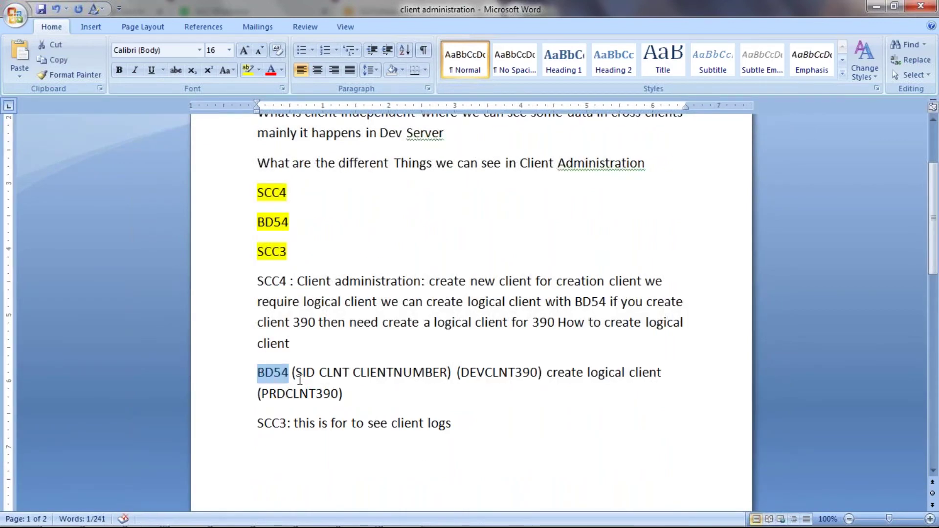
pyautogui.moveTo(295, 377); pyautogui.dragTo(486, 373)
pyautogui.write('PRD')
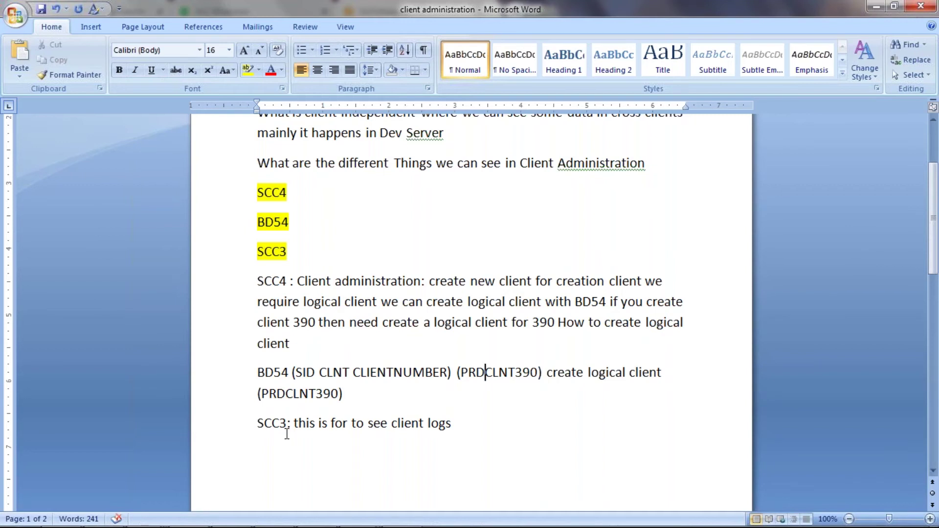
# Step: Below the SCC3 line, add a paragraph reading "720 we need create a logical client for 720 SID CLNT Clientnumber PRDCLNT720"
pyautogui.click(460, 427)
pyautogui.press('Return')
pyautogui.write('720 we need')
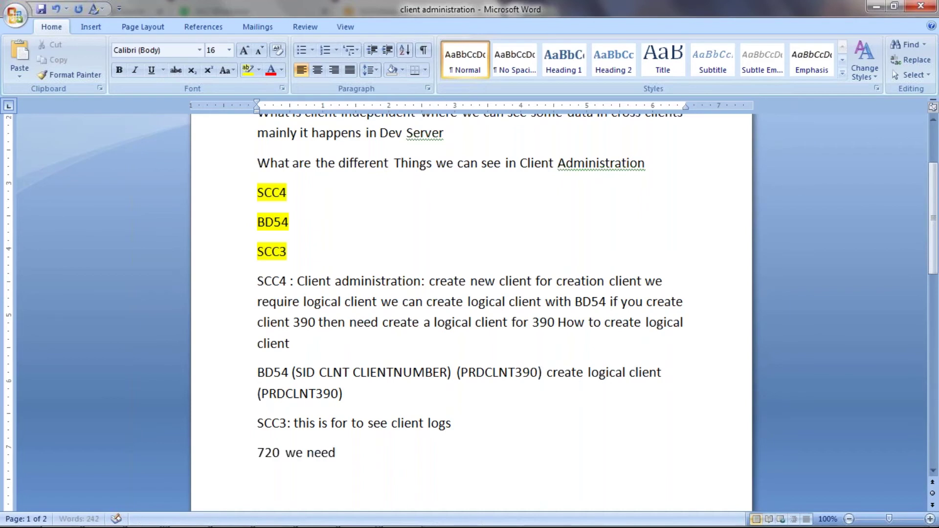
pyautogui.write(' create a logic')
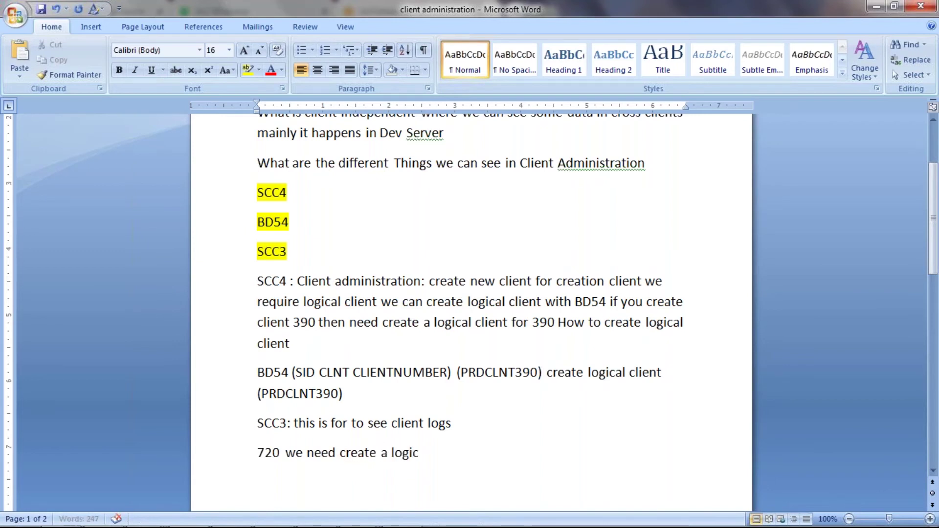
pyautogui.write('al client for ')
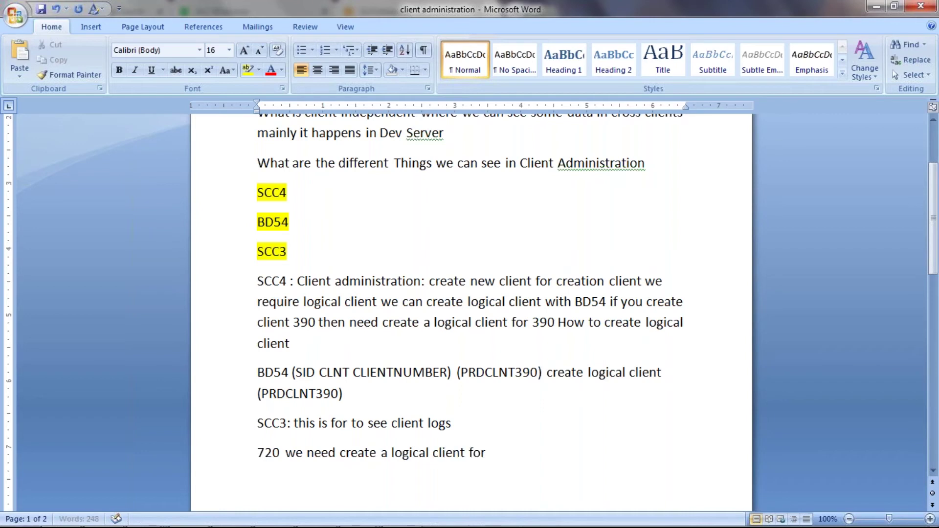
pyautogui.write('720 SID C')
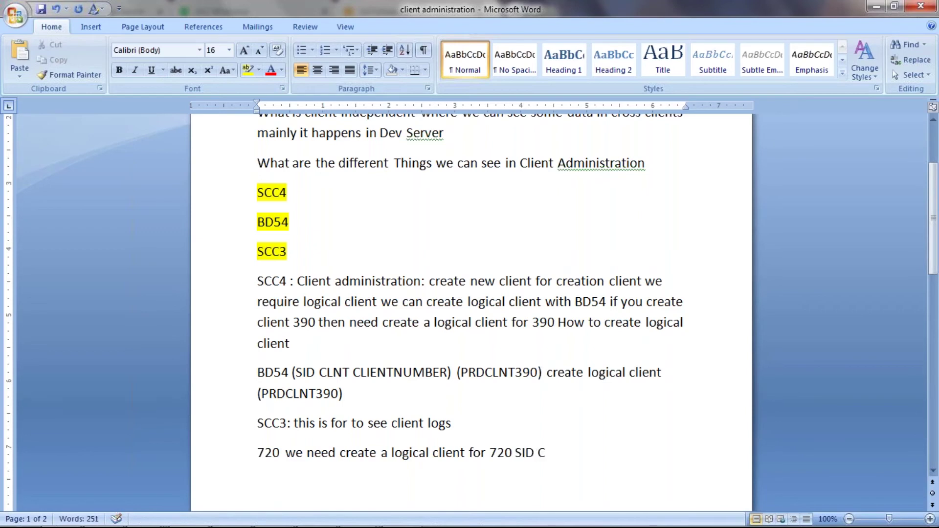
pyautogui.write('LNT Clientn')
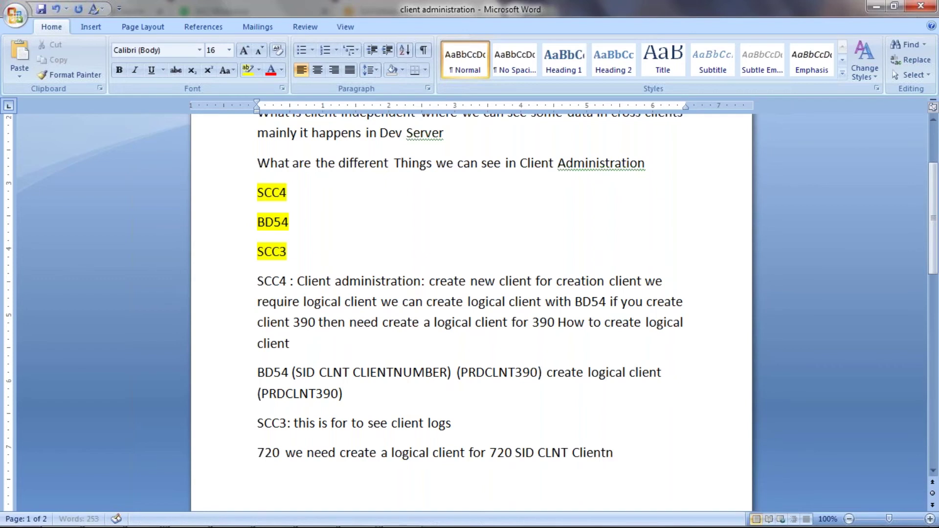
pyautogui.write('umber')
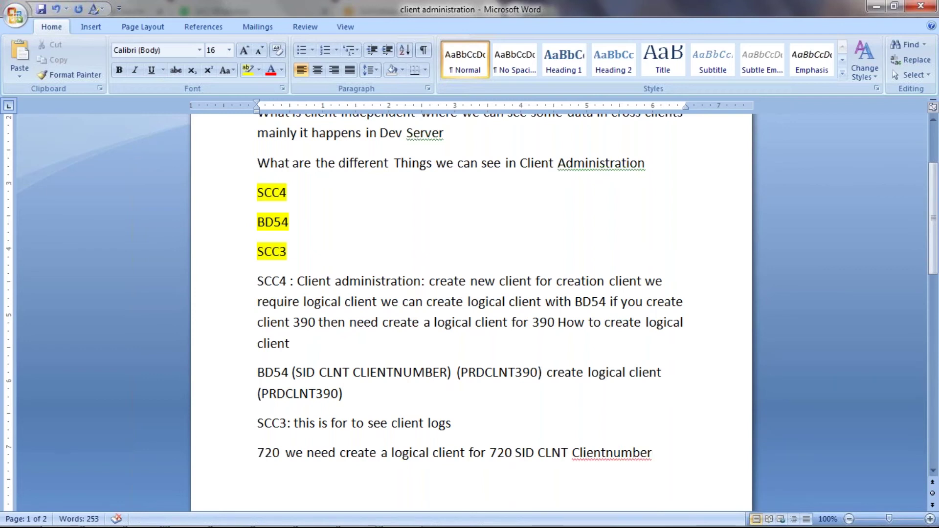
pyautogui.write(' PRDCLNT')
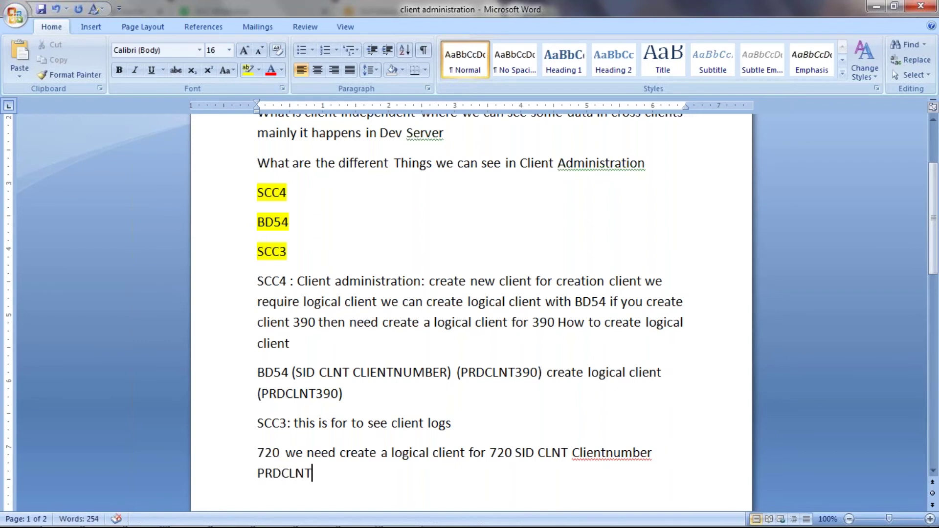
pyautogui.write('720')
# Step: Switch to the ECC60 virtual machine in VMware Workstation and hide the thumbnail bar
pyautogui.moveTo(413, 510)
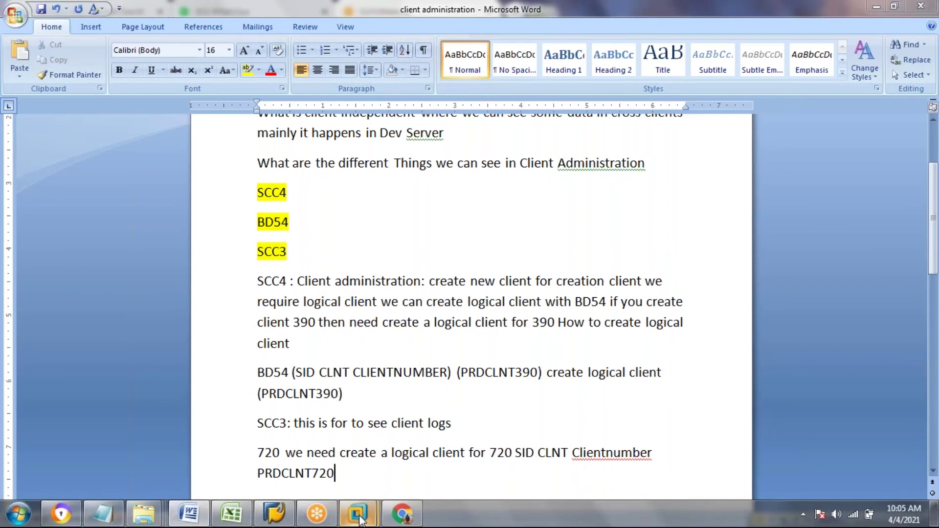
pyautogui.moveTo(357, 513)
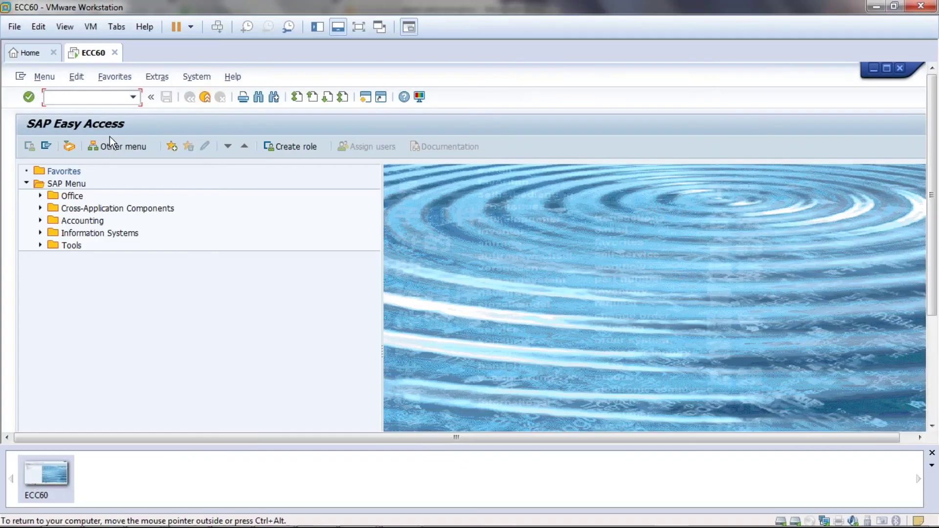
pyautogui.click(933, 453)
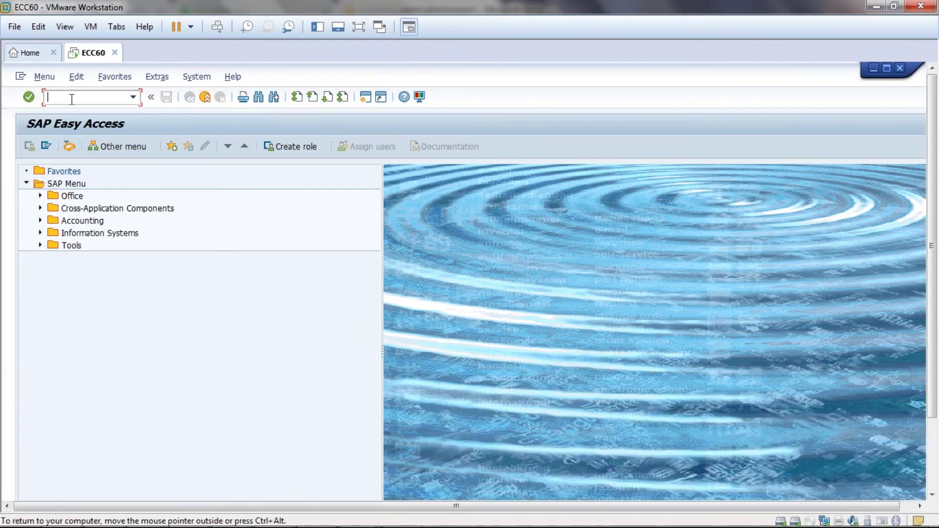
# Step: Open transaction BD54 to maintain logical systems and acknowledge the cross-client table notice
pyautogui.write('/bd54')
pyautogui.press('BackSpace')
pyautogui.press('BackSpace')
pyautogui.press('BackSpace')
pyautogui.press('BackSpace')
pyautogui.press('BackSpace')
pyautogui.write('bd54')
pyautogui.press('Return')
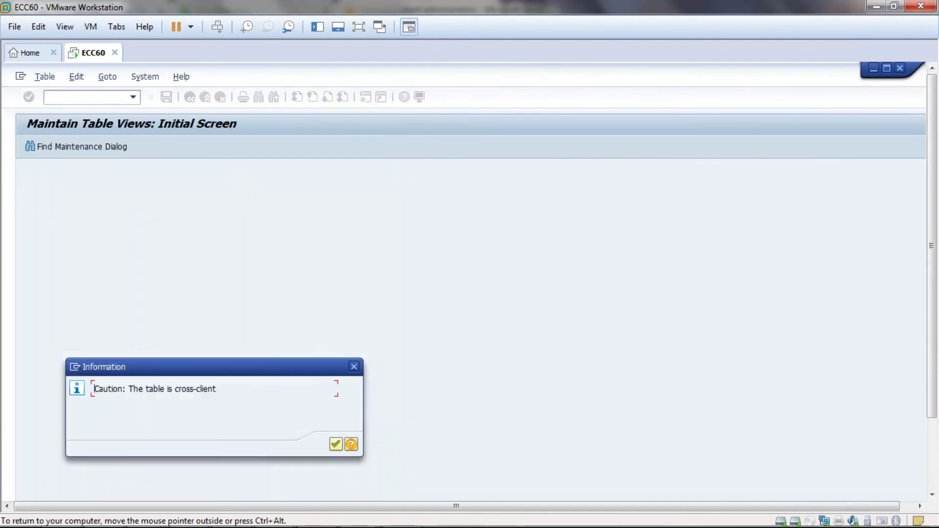
pyautogui.click(336, 445)
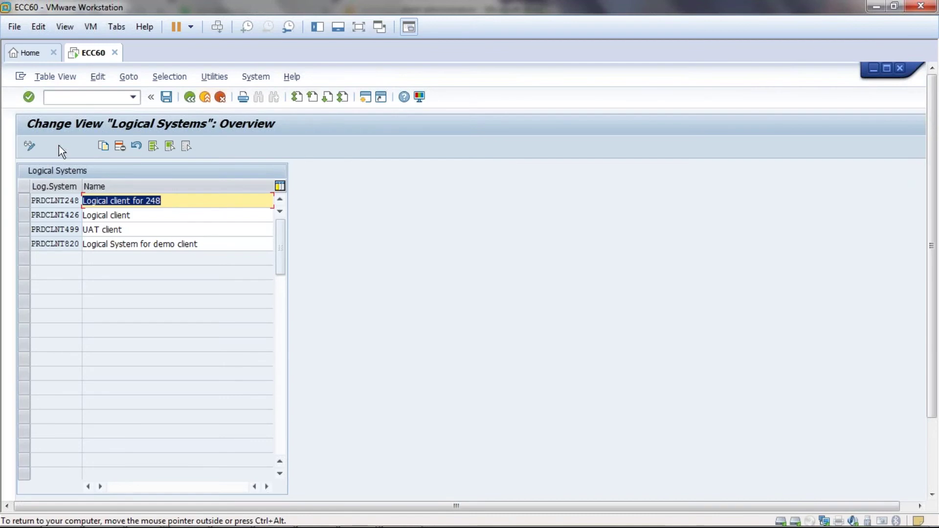
# Step: Add a new logical system entry PRDCLNT720 with the name "Logical client for 720"
pyautogui.click(58, 147)
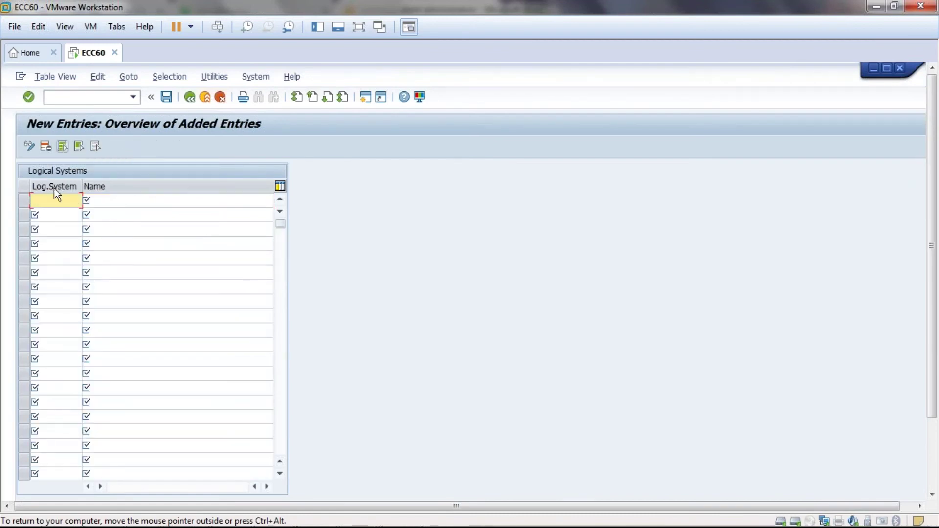
pyautogui.write('P')
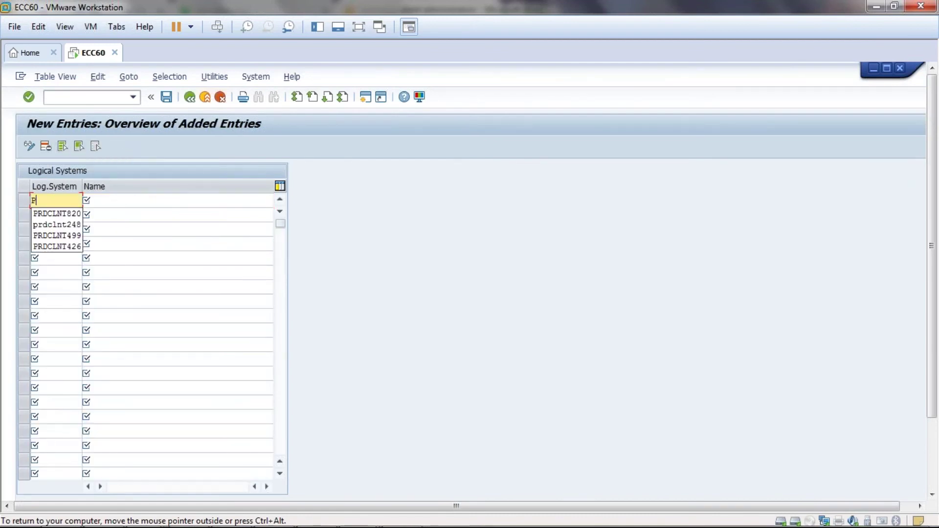
pyautogui.write('RDCLNT7')
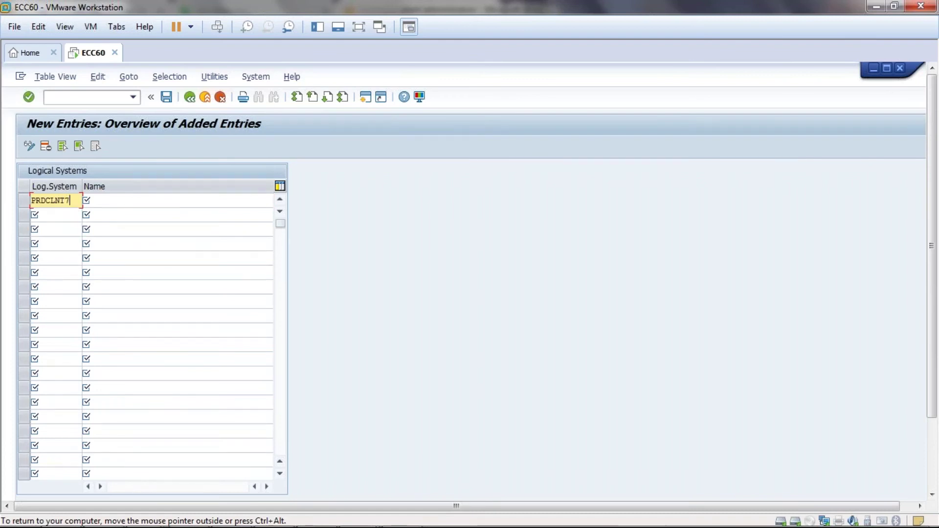
pyautogui.write('20')
pyautogui.click(95, 202)
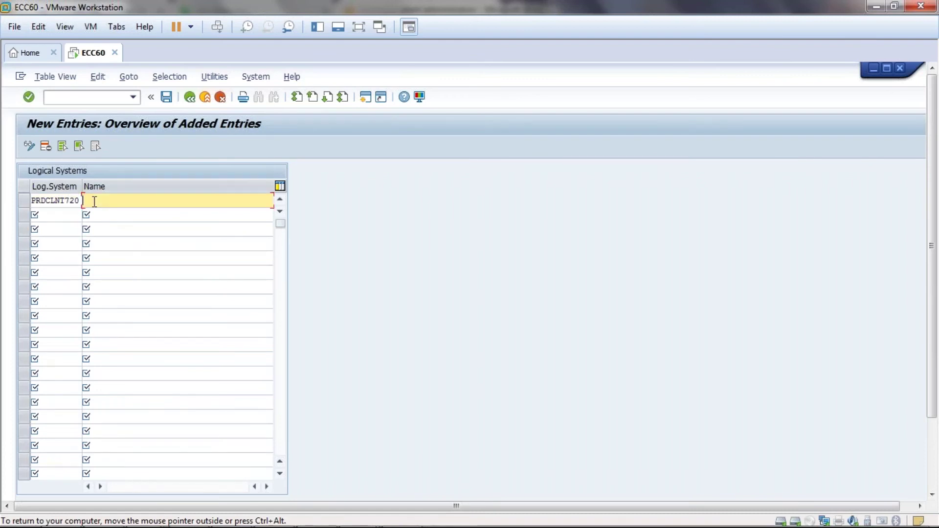
pyautogui.write('Lo')
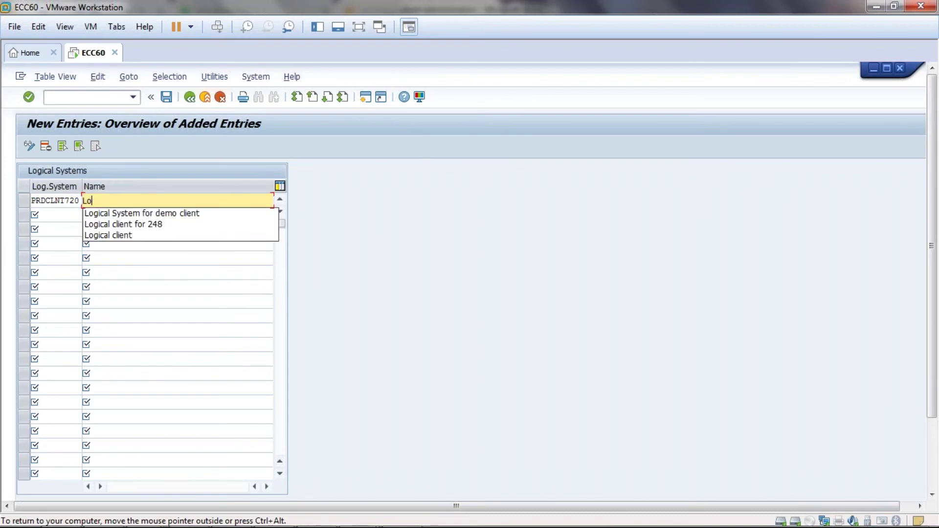
pyautogui.write('gical client for 720')
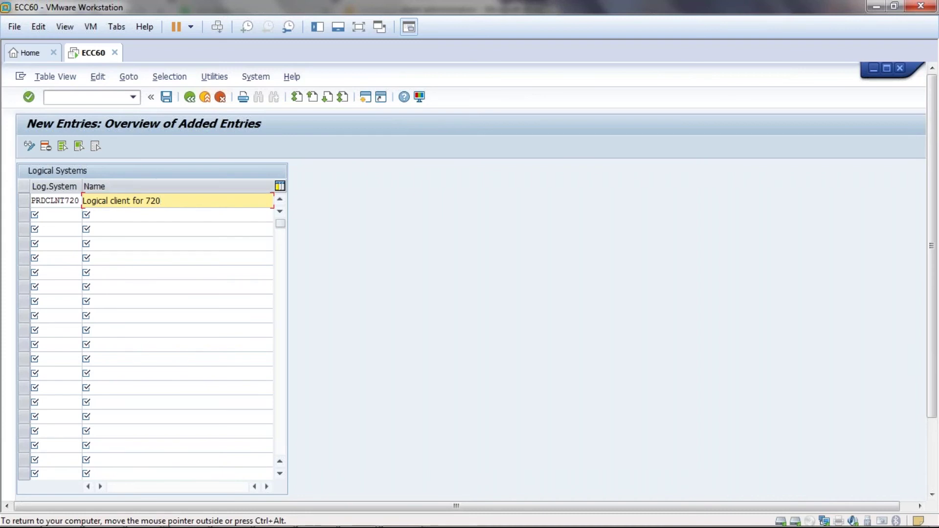
# Step: Save the new logical system entry under workbench request PRDK900004 and accept the local request warning
pyautogui.click(166, 102)
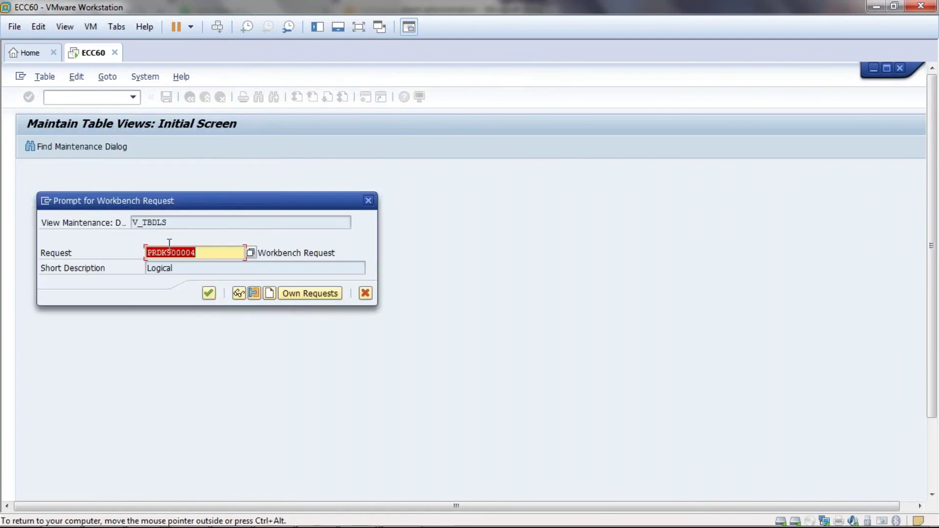
pyautogui.click(210, 294)
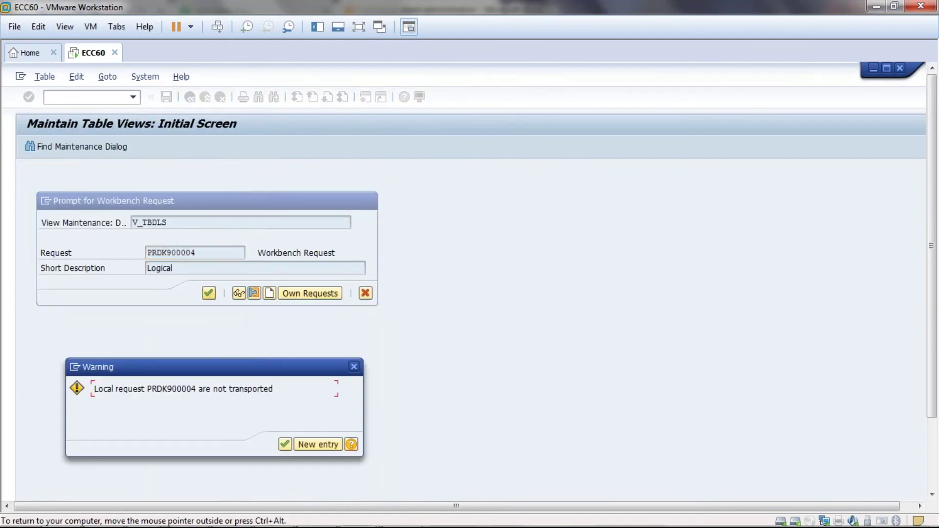
pyautogui.click(284, 445)
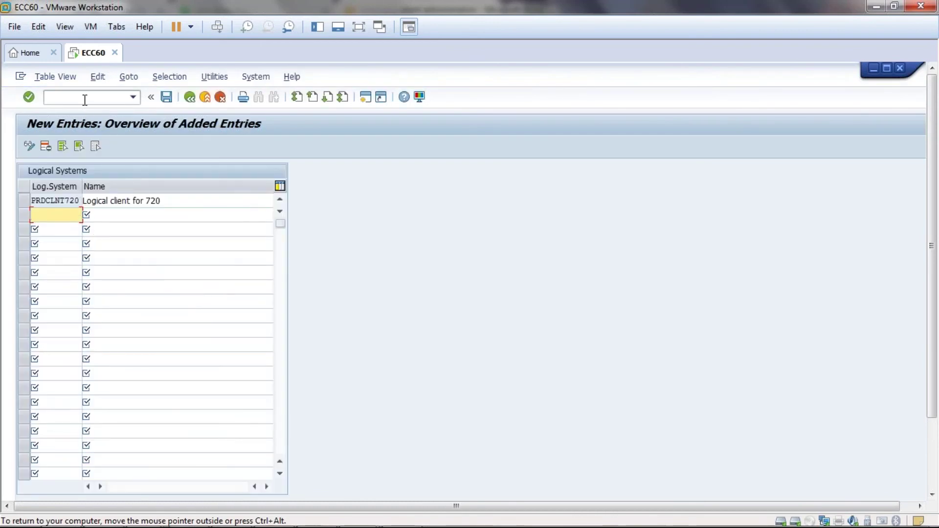
# Step: Go to transaction SCC4 and switch the clients overview to change mode, acknowledging the cross-client notice
pyautogui.click(85, 99)
pyautogui.write('/nscc4')
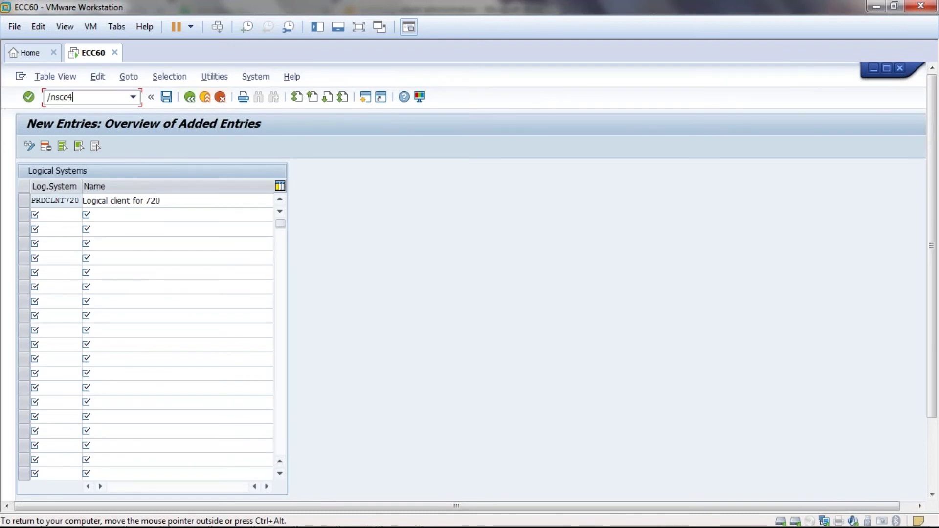
pyautogui.press('Return')
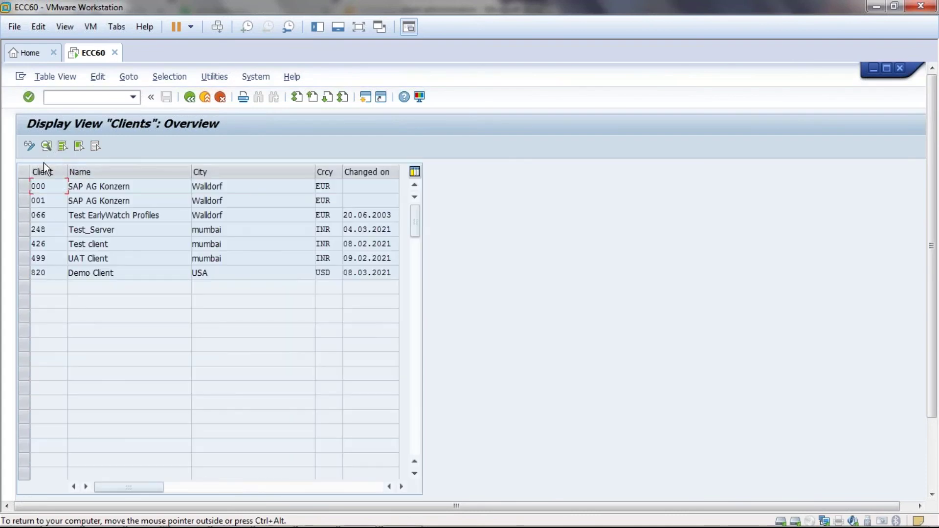
pyautogui.click(30, 146)
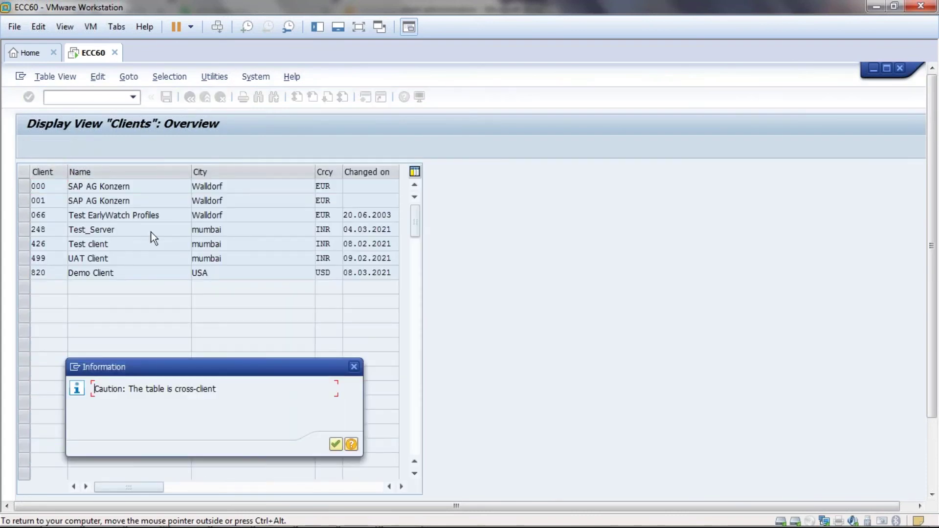
pyautogui.click(333, 441)
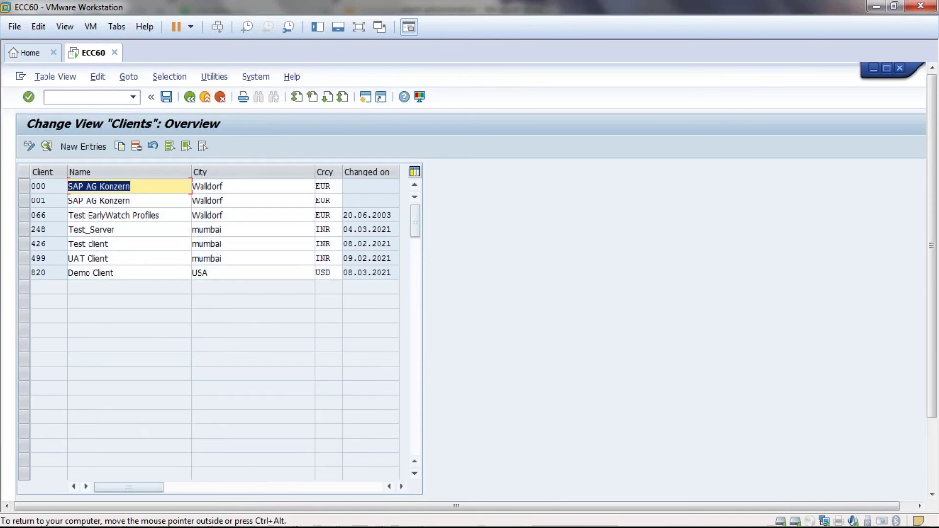
# Step: Create a new client entry with number 720 and the description "Test client for demo"
pyautogui.click(87, 146)
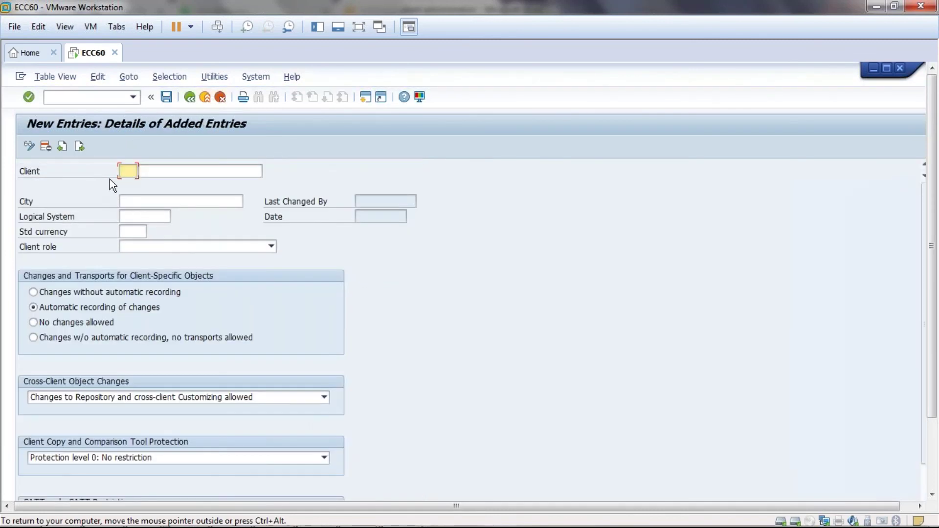
pyautogui.write('720')
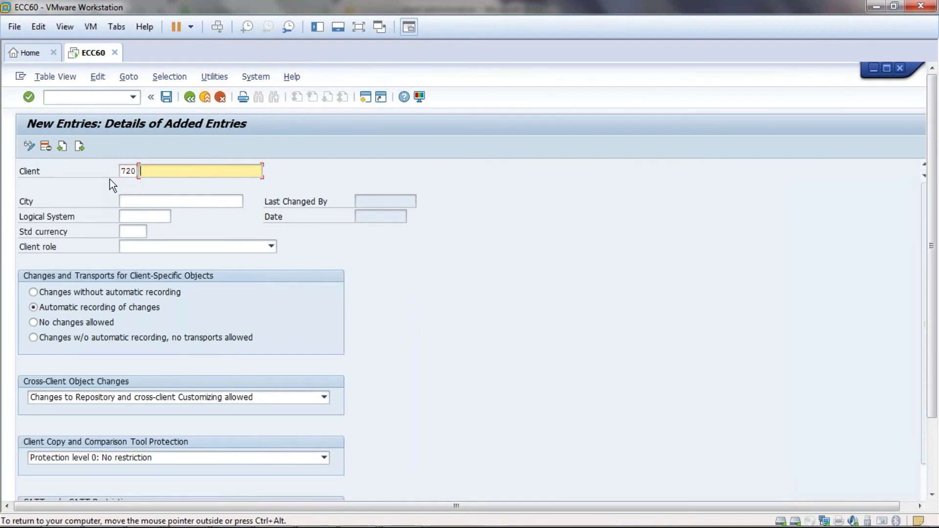
pyautogui.write('T')
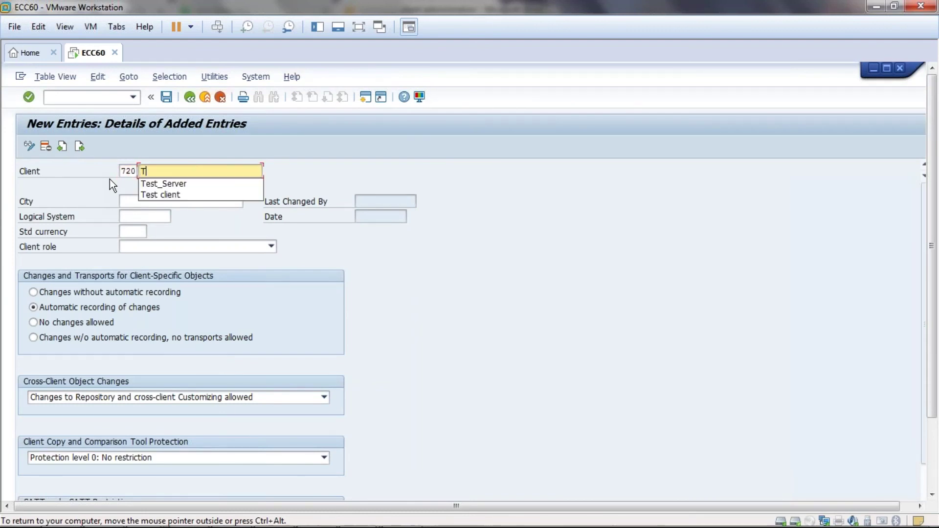
pyautogui.write('est cl')
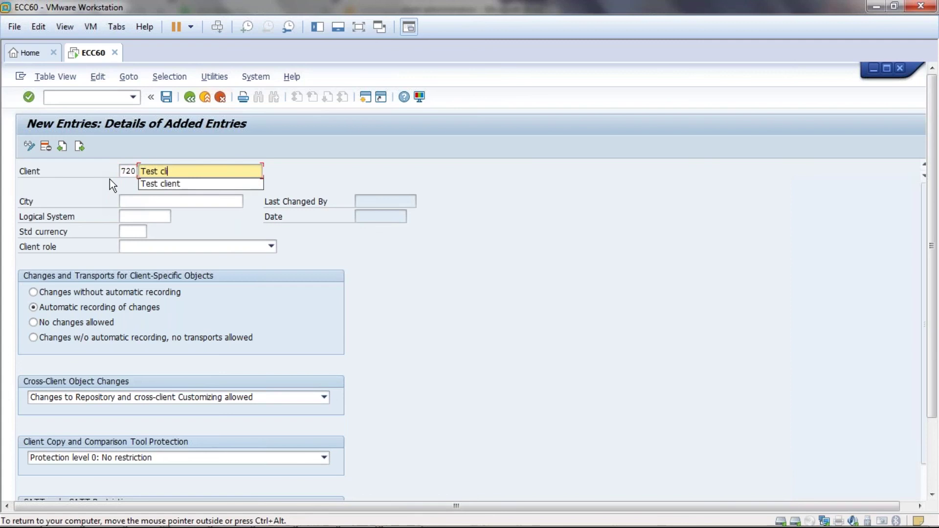
pyautogui.write('ient dor')
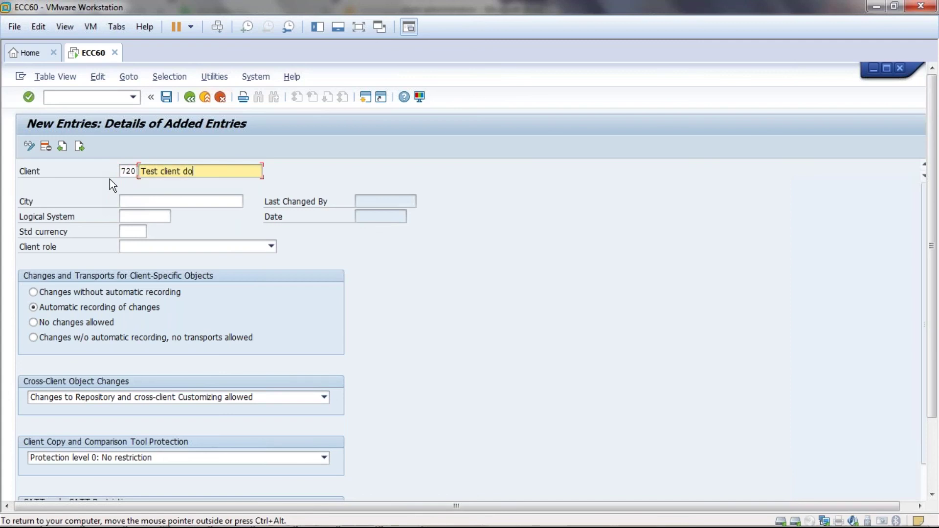
pyautogui.press('BackSpace')
pyautogui.press('BackSpace')
pyautogui.press('BackSpace')
pyautogui.press('BackSpace')
pyautogui.write('for demo')
# Step: Set the new client's city to mumbai
pyautogui.click(132, 202)
pyautogui.write('mumai')
pyautogui.press('BackSpace')
pyautogui.press('BackSpace')
pyautogui.write('bai')
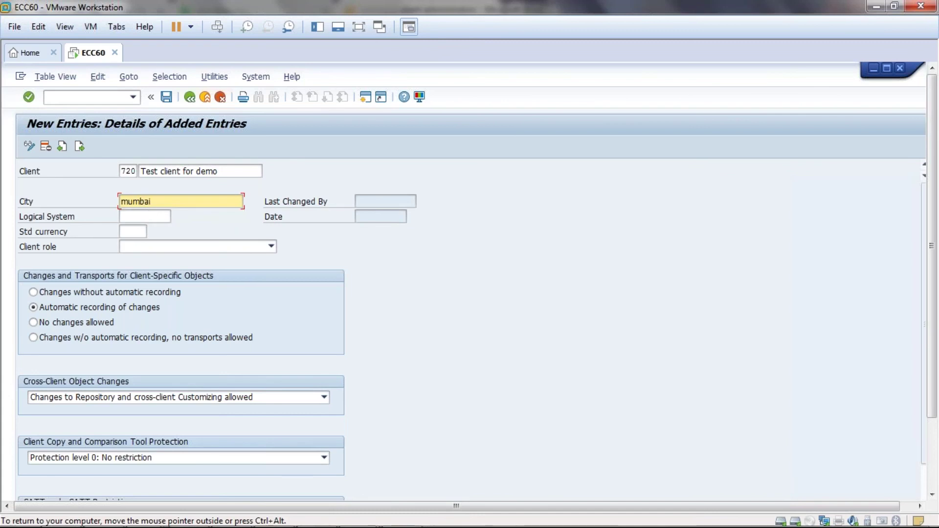
# Step: Assign the logical system PRDCLNT720 to client 720 and set its standard currency to inr
pyautogui.click(130, 217)
pyautogui.click(177, 217)
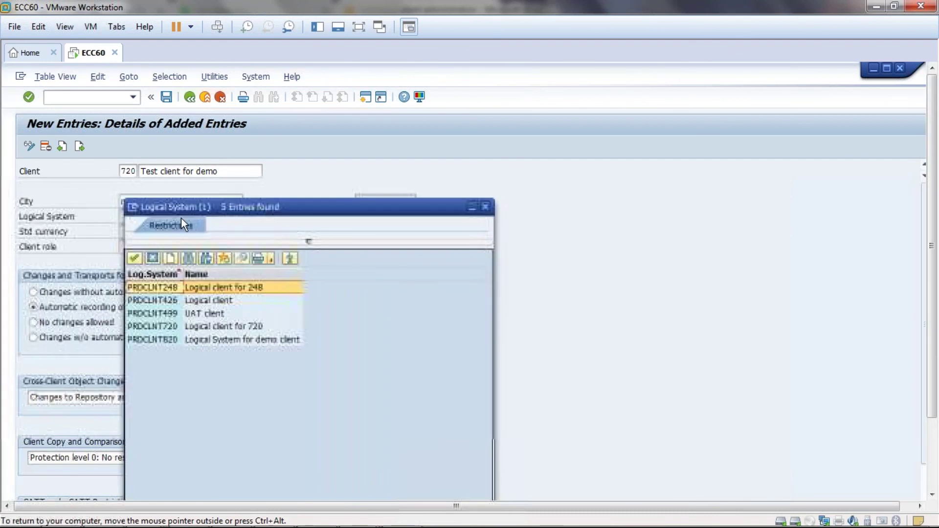
pyautogui.doubleClick(160, 326)
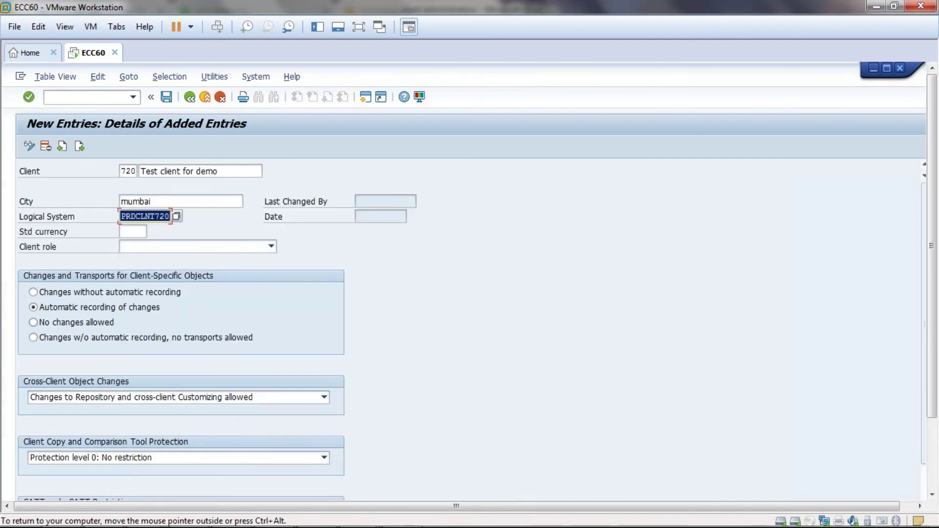
pyautogui.click(128, 233)
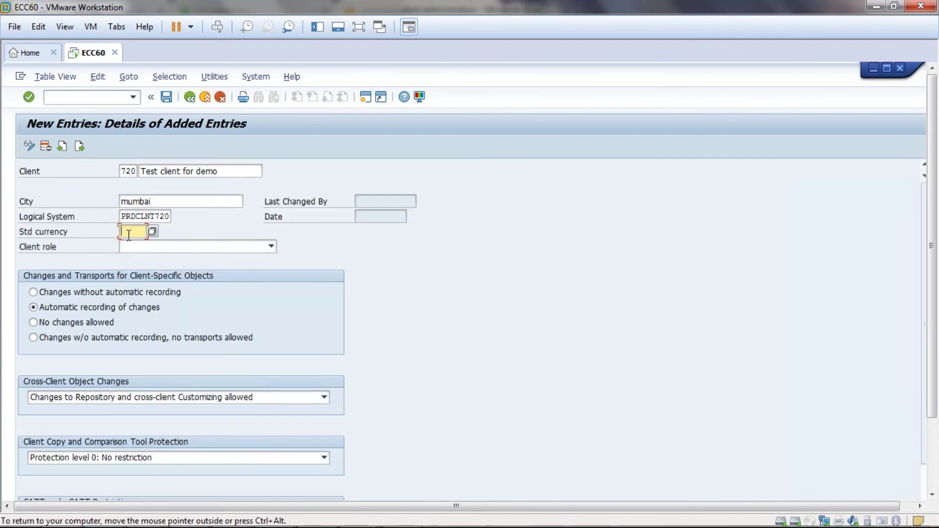
pyautogui.write('inr')
# Step: Set the client role to Test and save the new client entry, acknowledging the notice about changing the logical system
pyautogui.click(129, 246)
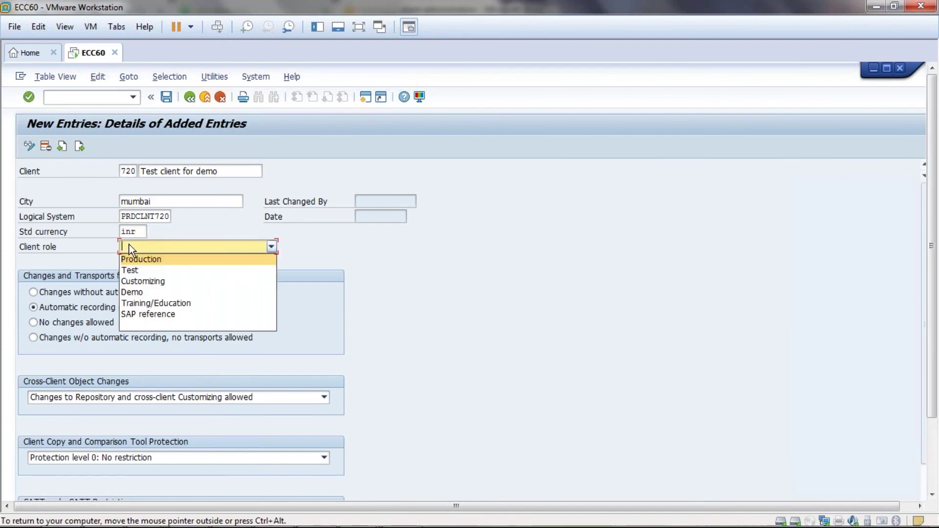
pyautogui.click(137, 271)
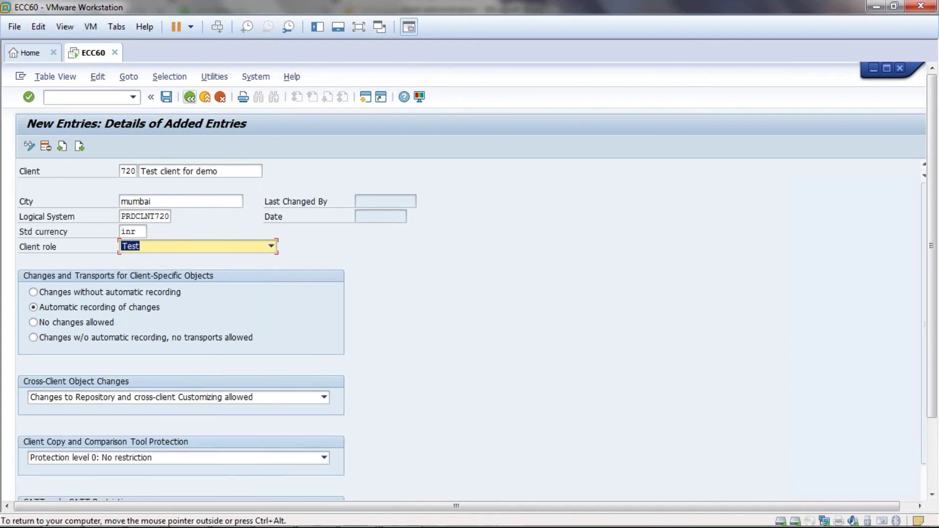
pyautogui.click(166, 97)
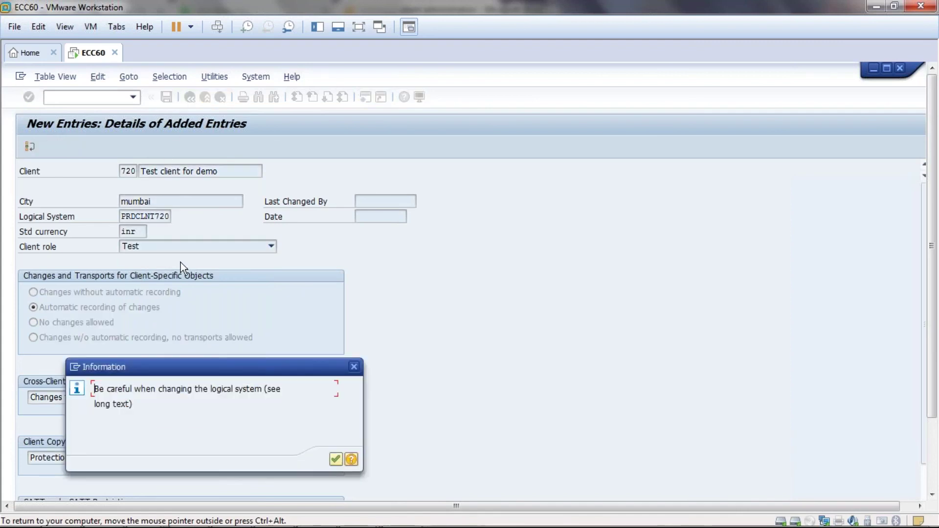
pyautogui.click(336, 460)
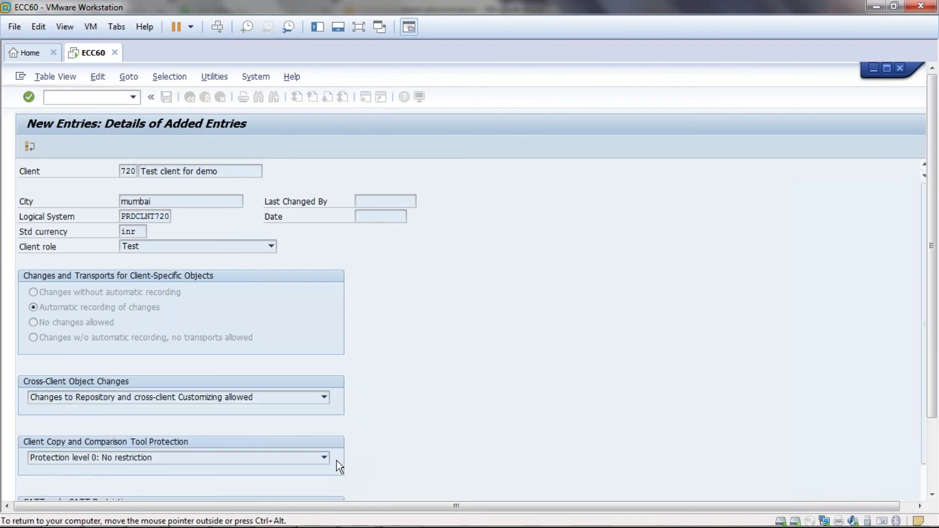